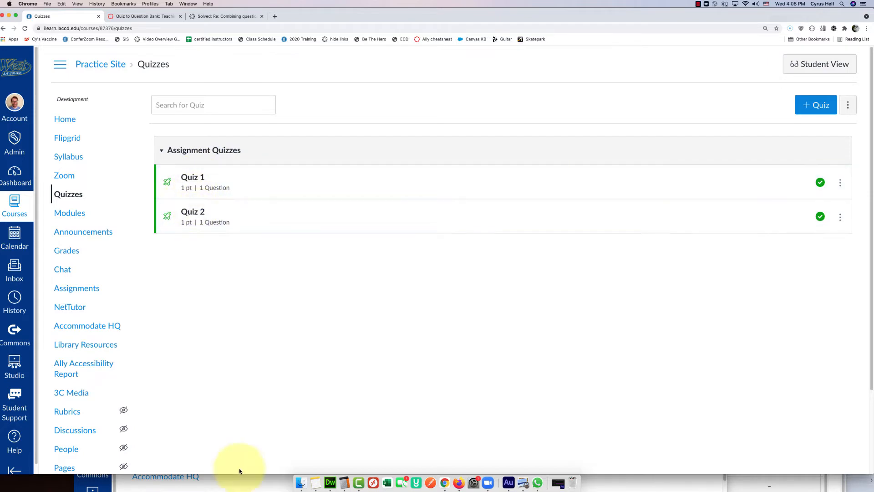
# Step: Check which question banks the course contains and return to the quiz list
pyautogui.click(853, 106)
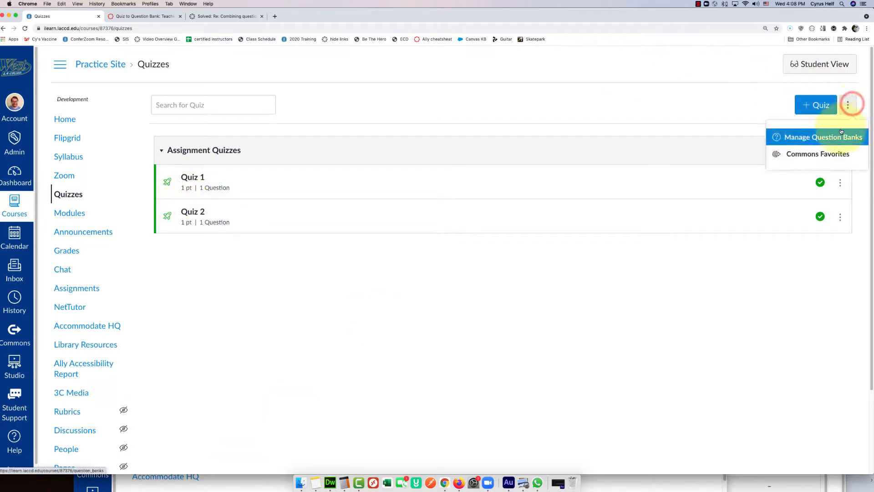
pyautogui.click(800, 140)
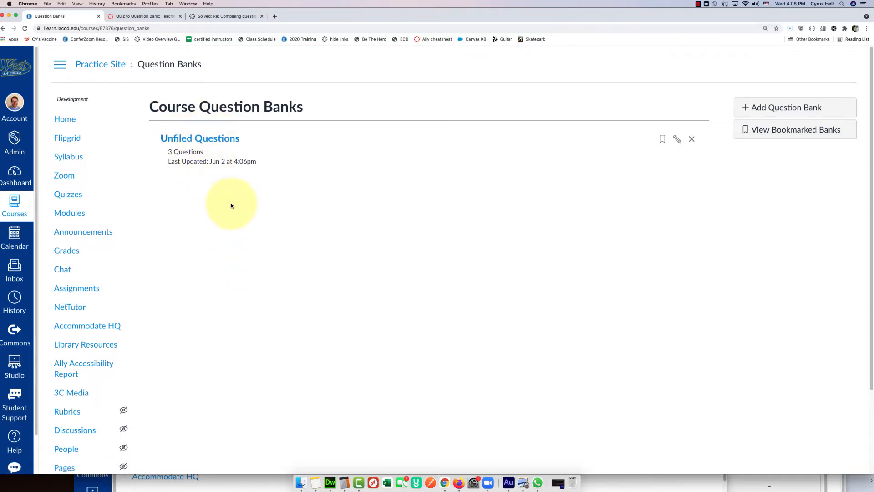
pyautogui.scroll(-1, 237, 219)
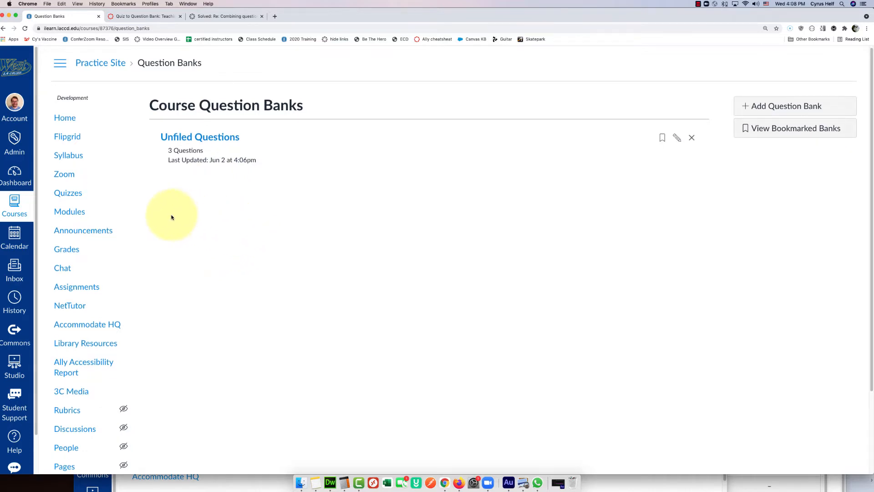
pyautogui.click(75, 195)
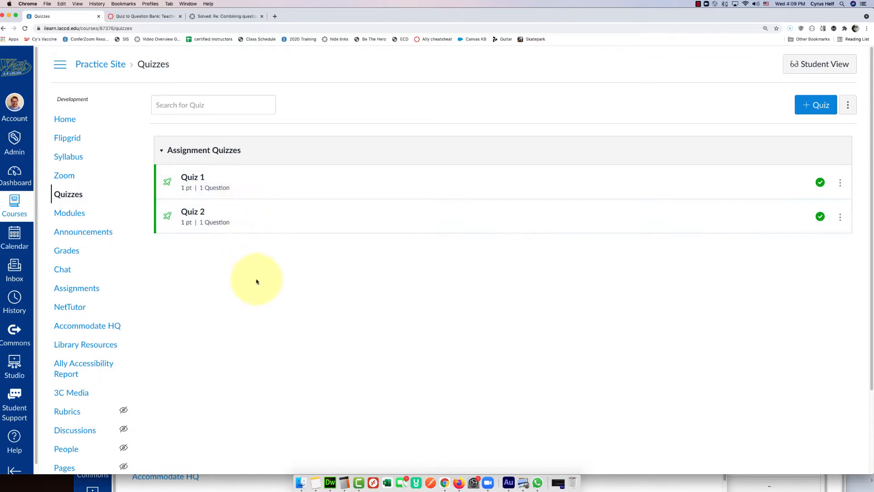
# Step: Create a Quiz-type content export covering all quizzes of the course and download the newest QTI export file
pyautogui.scroll(-2, 247, 282)
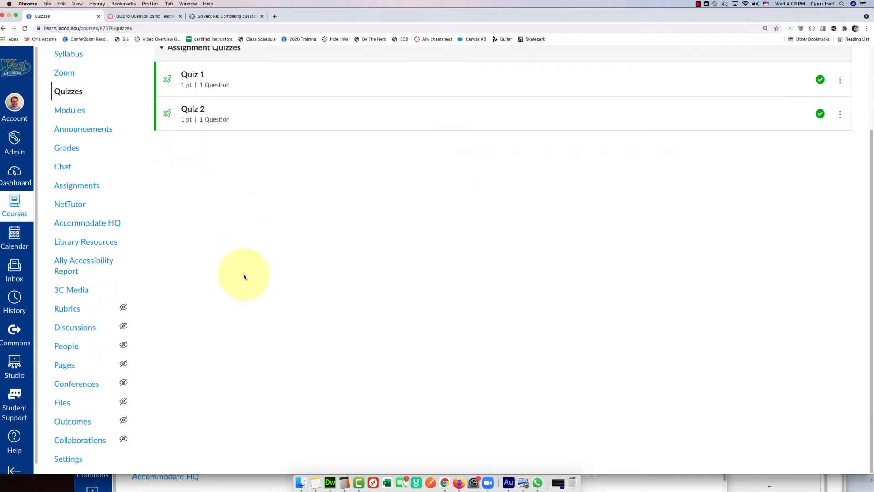
pyautogui.click(73, 459)
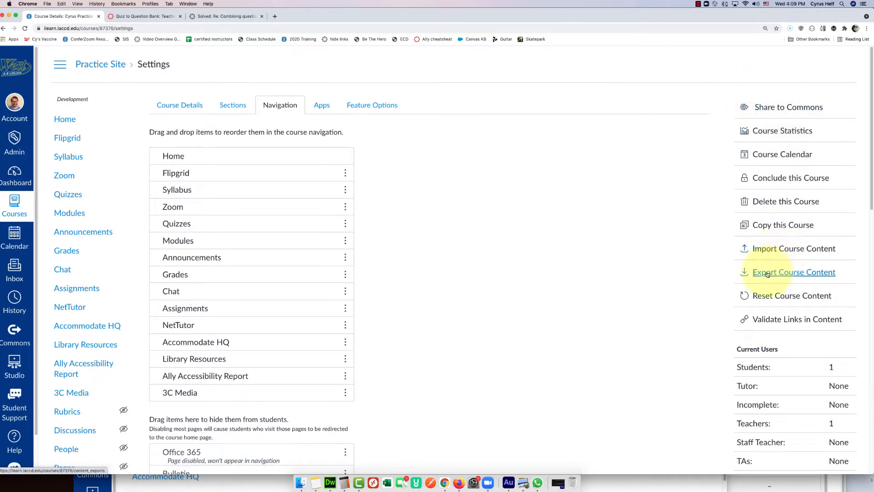
pyautogui.click(782, 276)
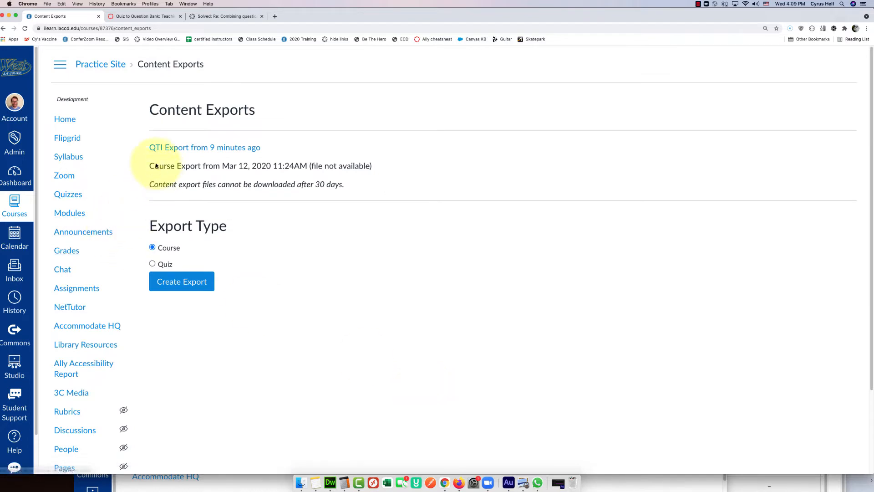
pyautogui.click(153, 265)
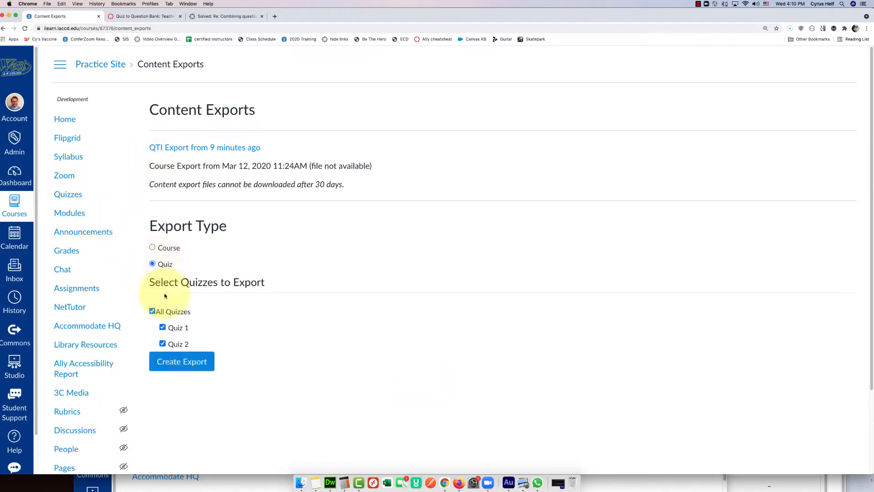
pyautogui.scroll(-1, 148, 269)
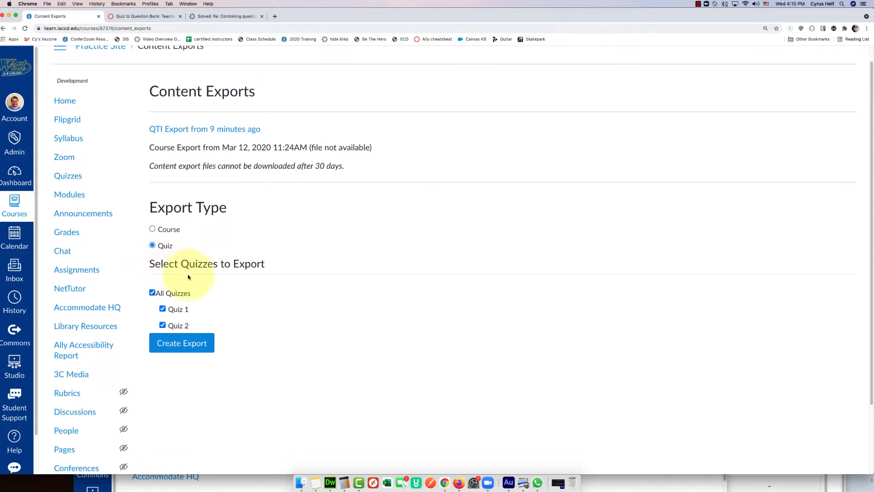
pyautogui.click(183, 346)
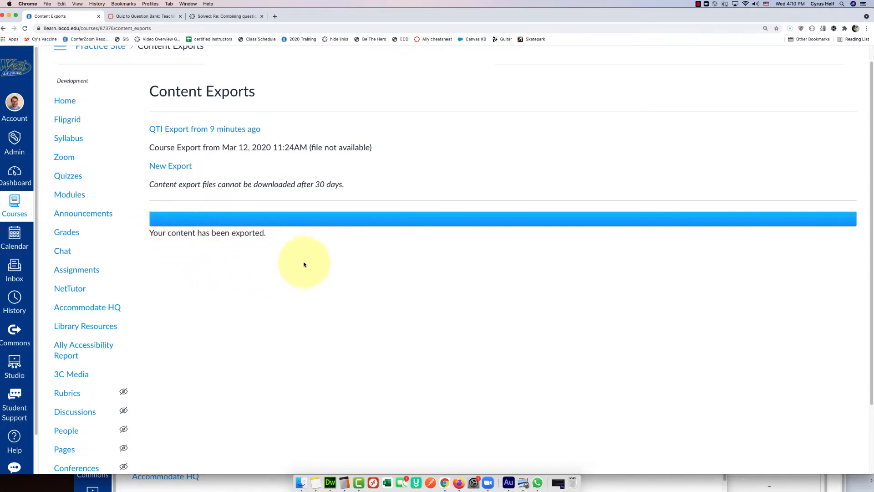
pyautogui.click(25, 29)
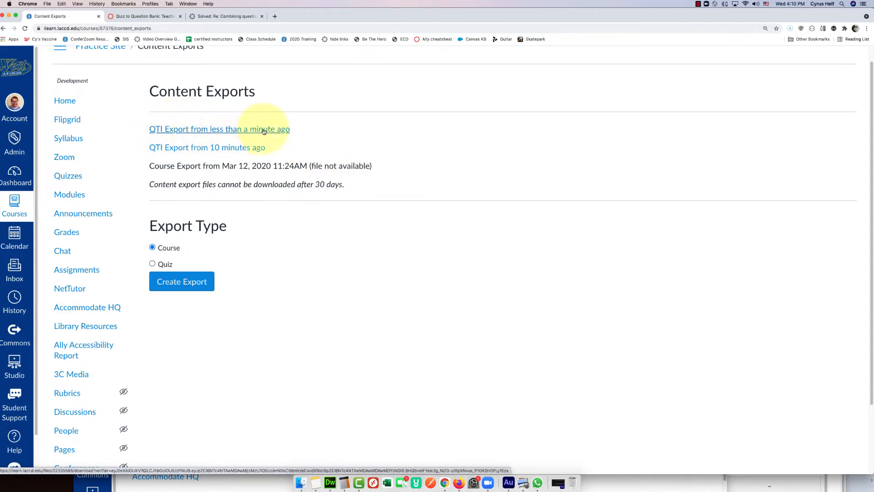
pyautogui.click(226, 129)
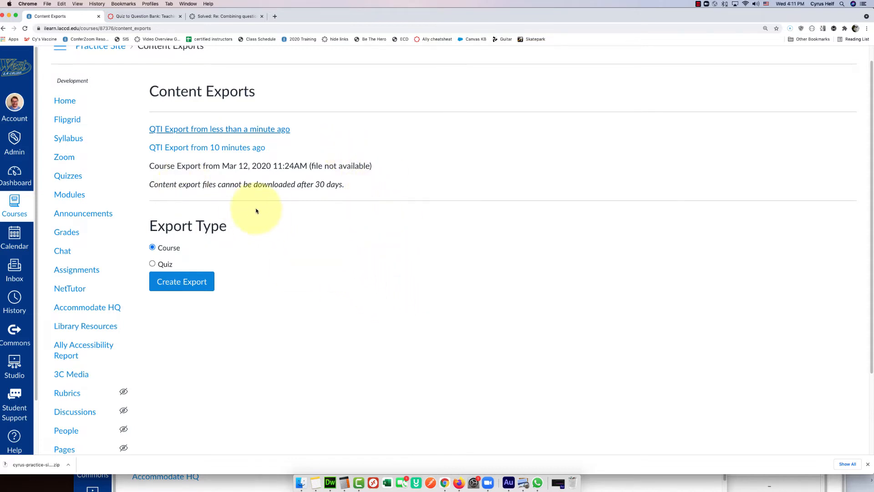
# Step: Rename Quiz 1 as "Quiz 1-" and save the quiz
pyautogui.click(68, 177)
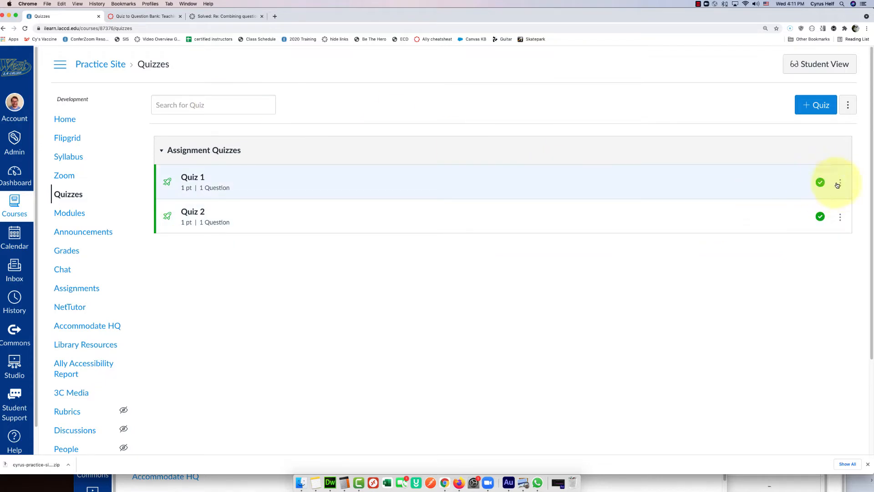
pyautogui.click(840, 183)
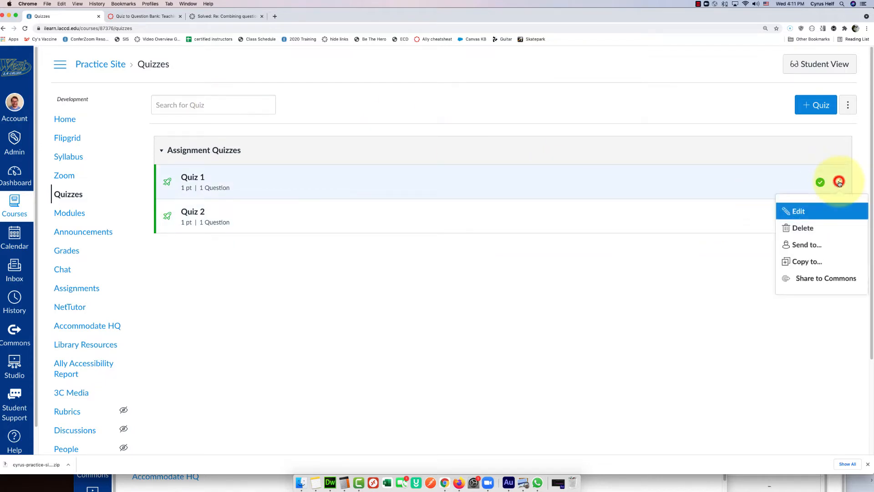
pyautogui.click(800, 212)
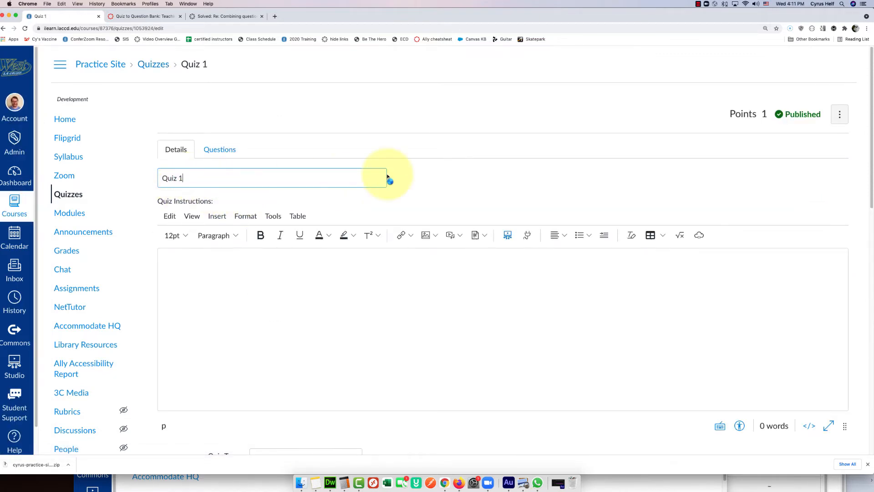
pyautogui.write('-')
pyautogui.scroll(-1, 601, 177)
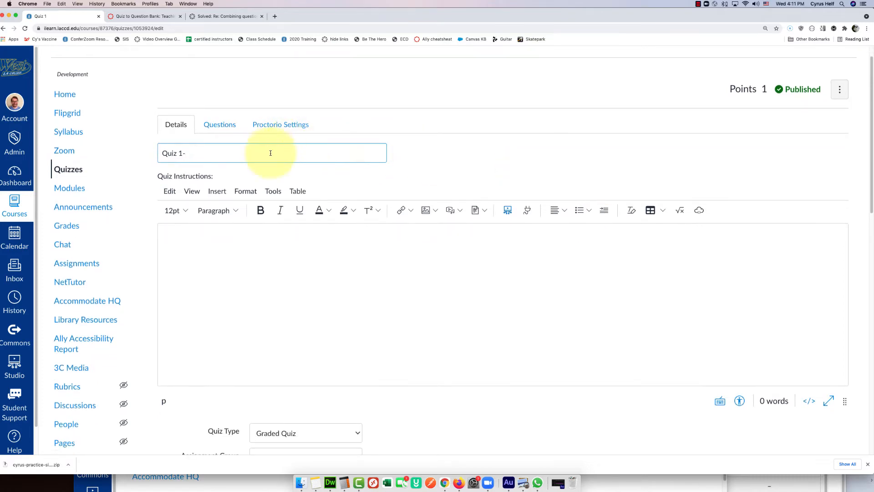
pyautogui.write('1')
pyautogui.scroll(-12, 332, 150)
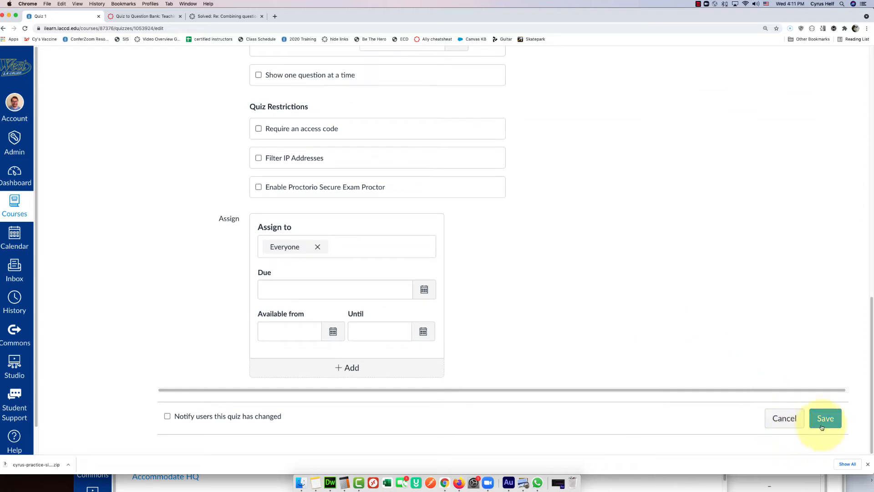
pyautogui.click(822, 422)
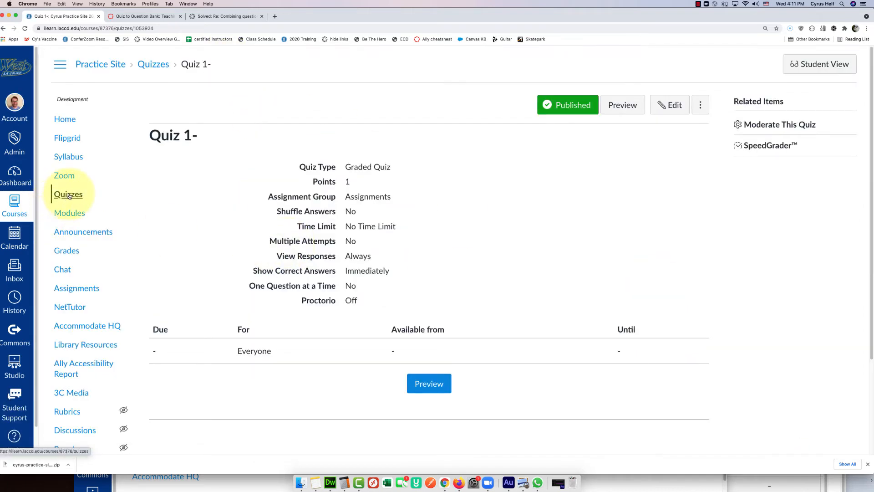
# Step: Rename Quiz 2 as "Quiz 2-" and save the quiz
pyautogui.click(69, 195)
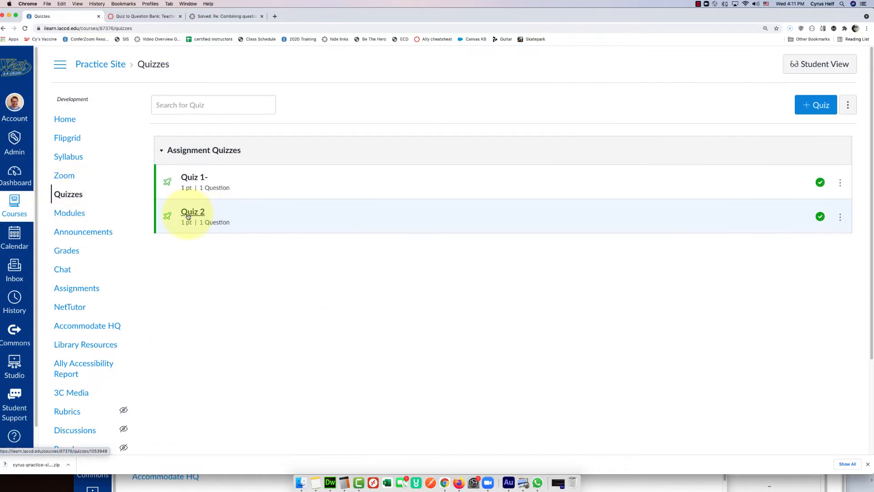
pyautogui.click(840, 217)
pyautogui.click(810, 246)
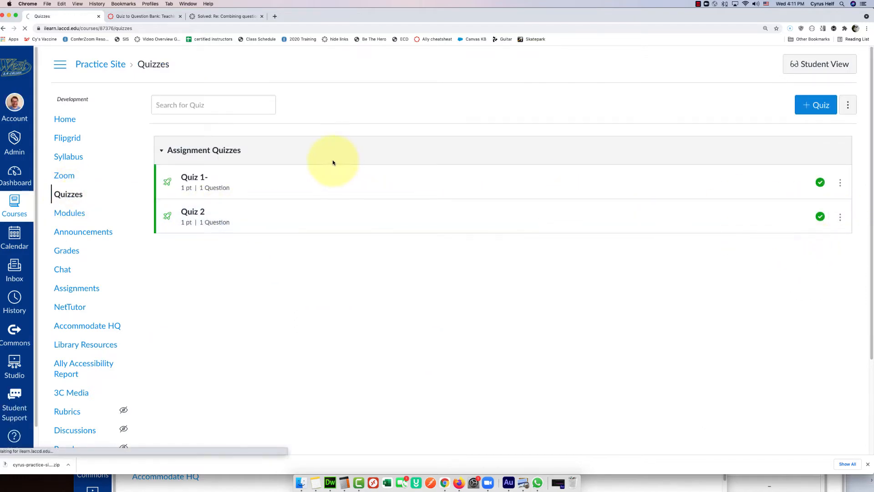
pyautogui.click(221, 178)
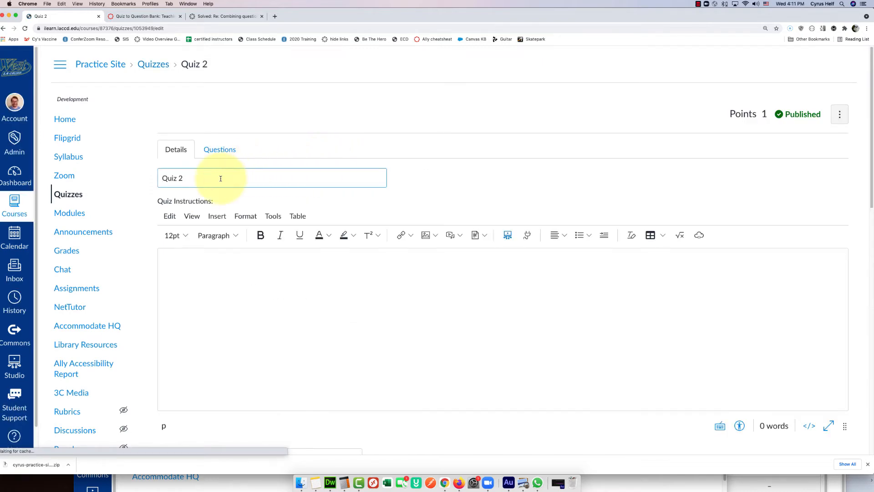
pyautogui.write('-')
pyautogui.scroll(-15, 486, 201)
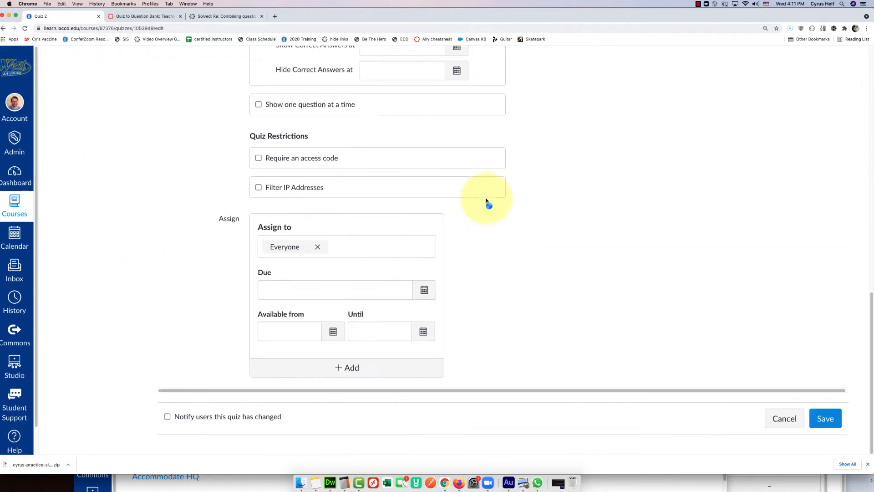
pyautogui.click(823, 418)
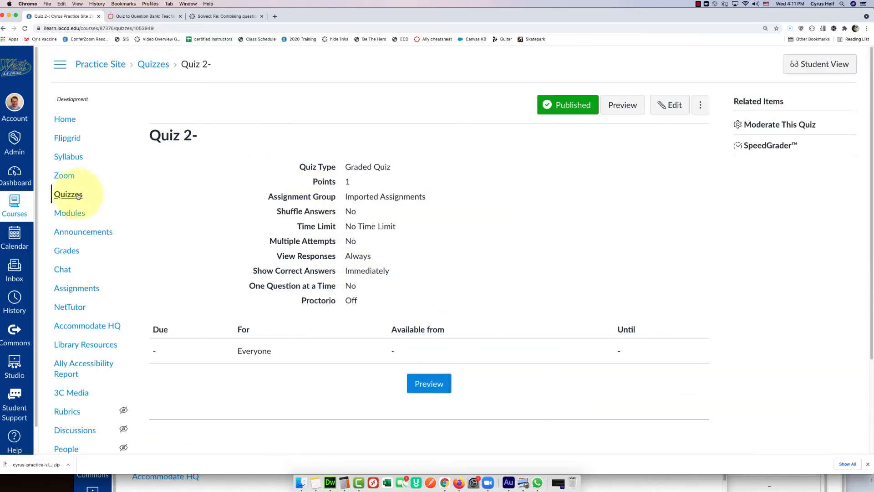
# Step: Start a course content import from the course settings with QTI .zip file as the content type
pyautogui.click(72, 194)
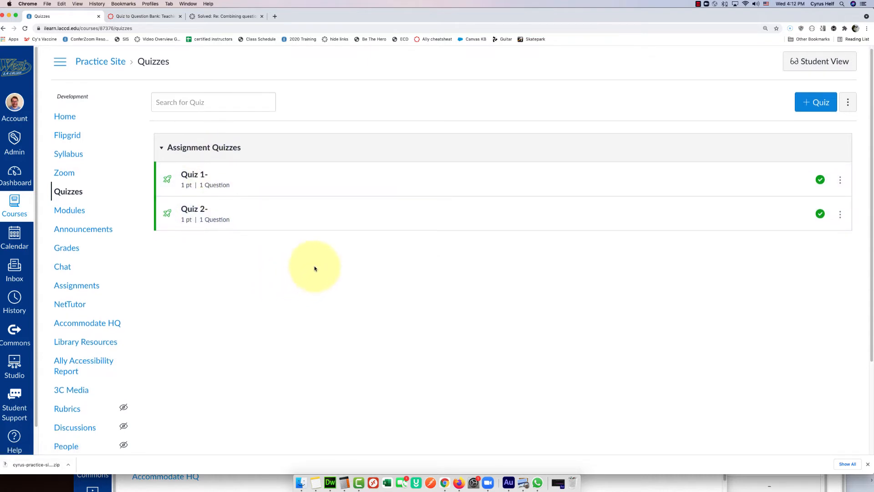
pyautogui.scroll(-5, 310, 269)
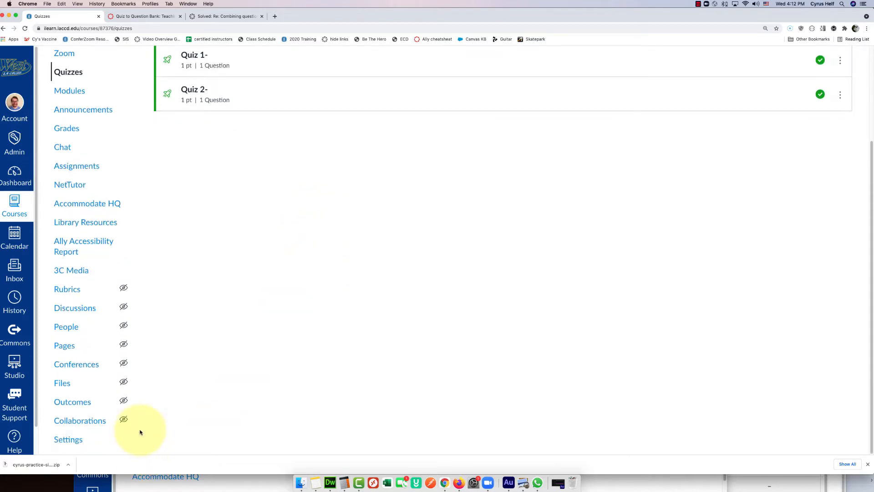
pyautogui.click(65, 443)
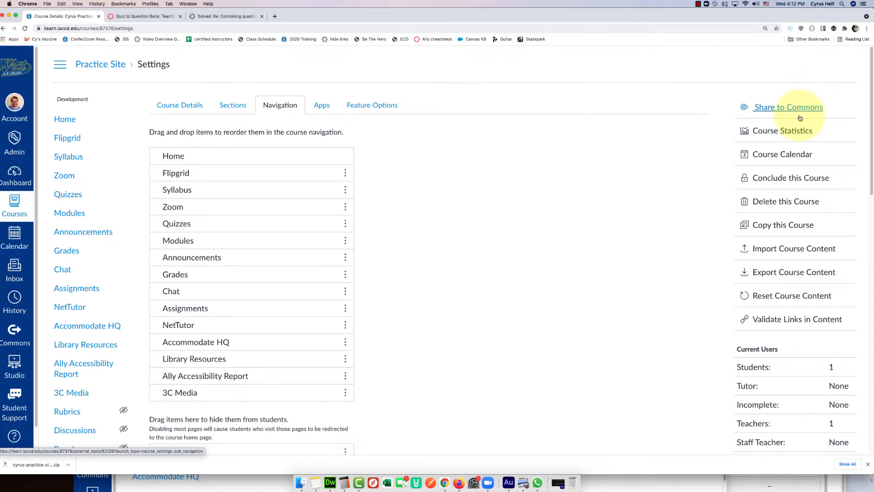
pyautogui.click(765, 250)
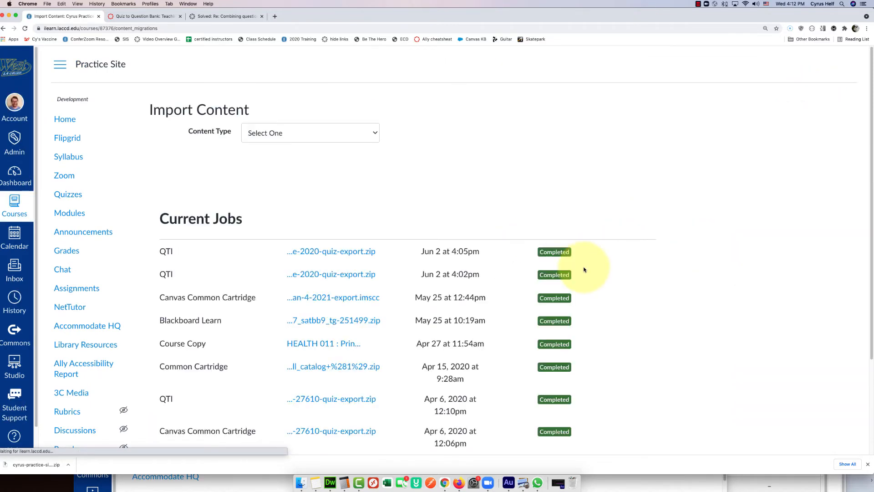
pyautogui.click(285, 133)
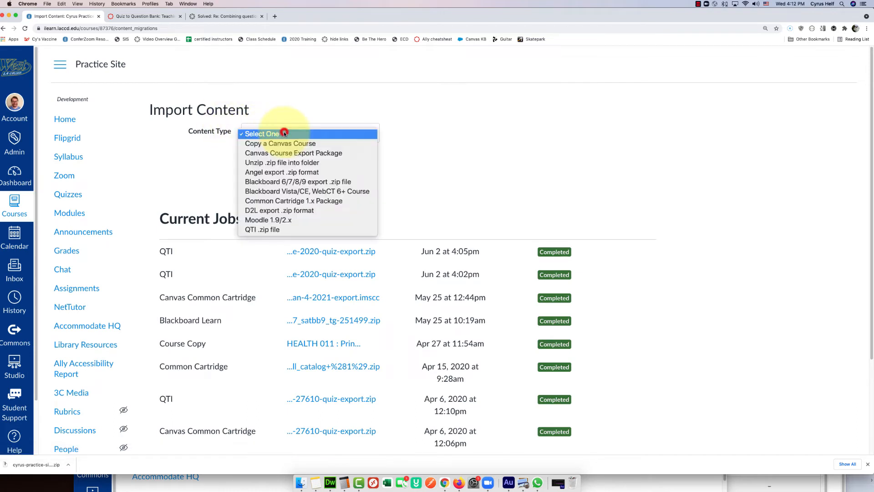
pyautogui.click(267, 231)
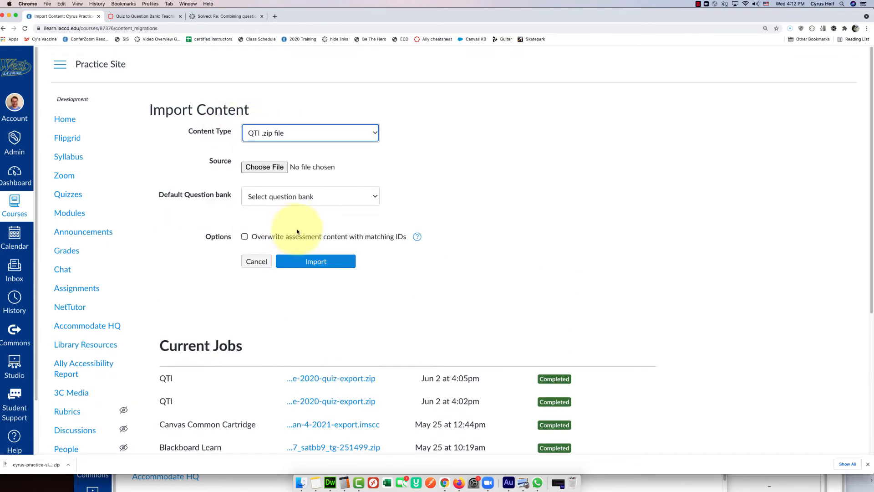
# Step: Import the newly downloaded quiz-export zip from the Downloads folder and return to the quiz list
pyautogui.click(257, 168)
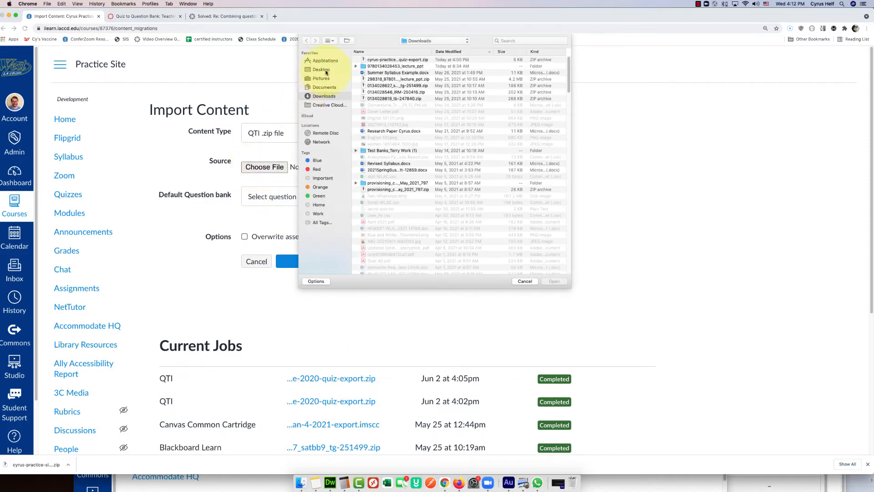
pyautogui.click(316, 97)
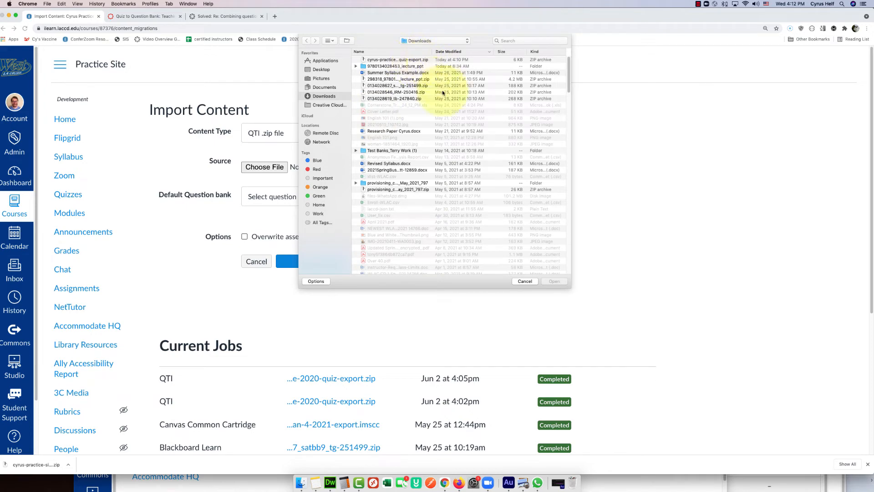
pyautogui.doubleClick(410, 61)
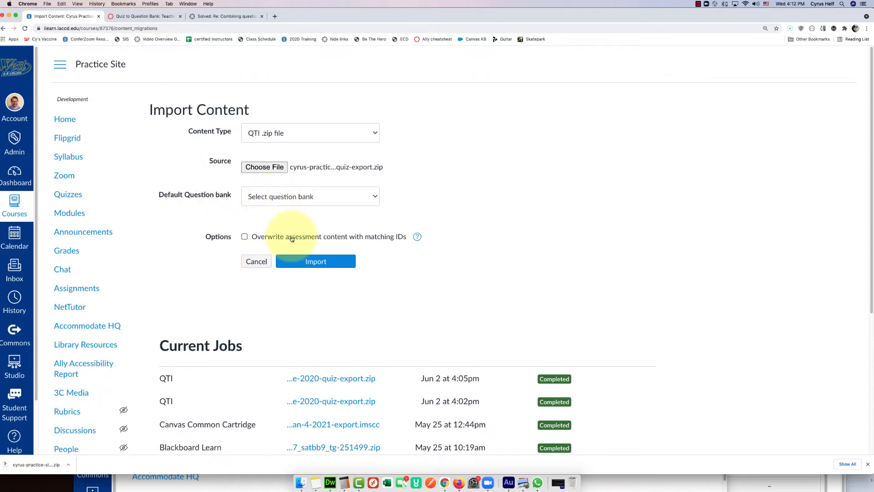
pyautogui.scroll(-1, 358, 248)
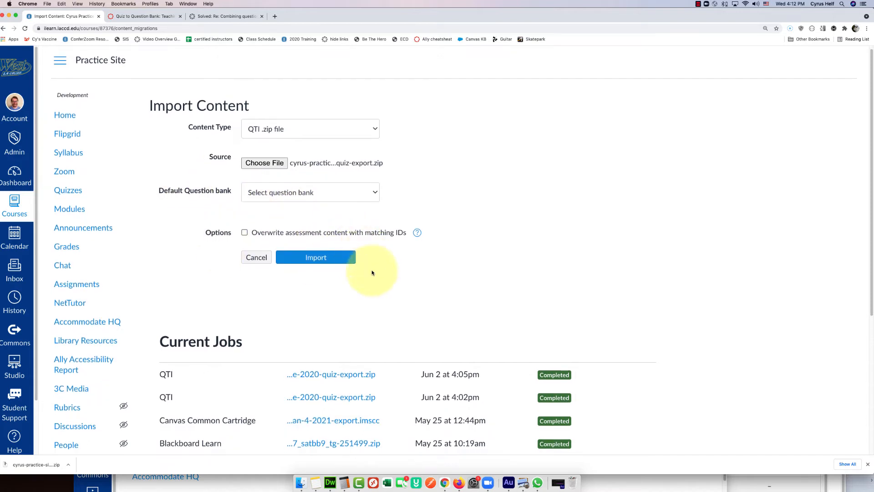
pyautogui.click(325, 258)
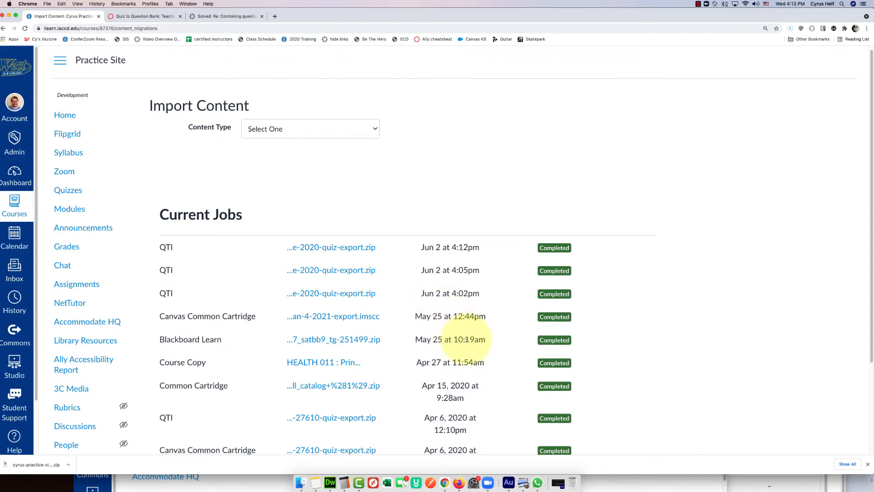
pyautogui.click(68, 192)
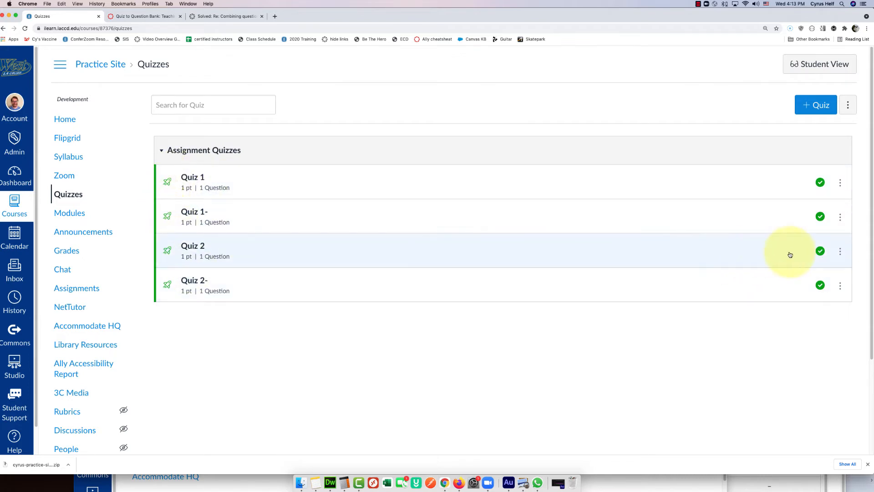
# Step: Delete the re-imported duplicates Quiz 2 and Quiz 1 from the quiz list, keeping the renamed originals
pyautogui.click(841, 253)
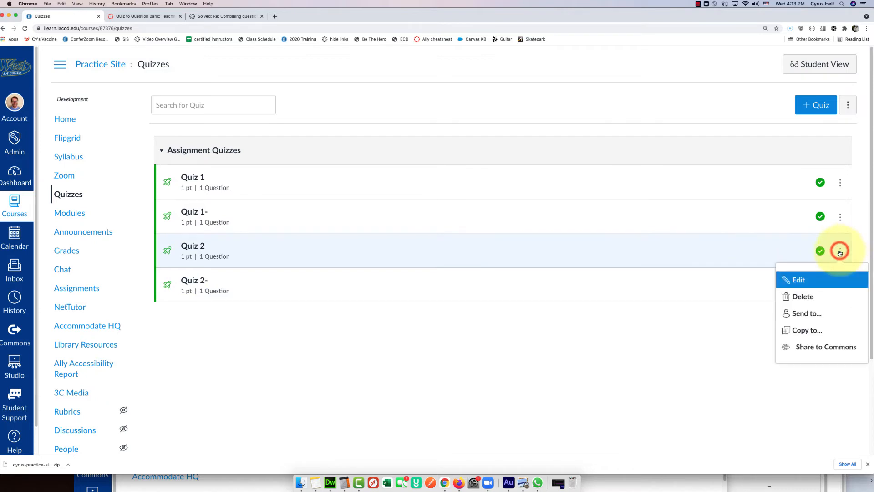
pyautogui.click(794, 298)
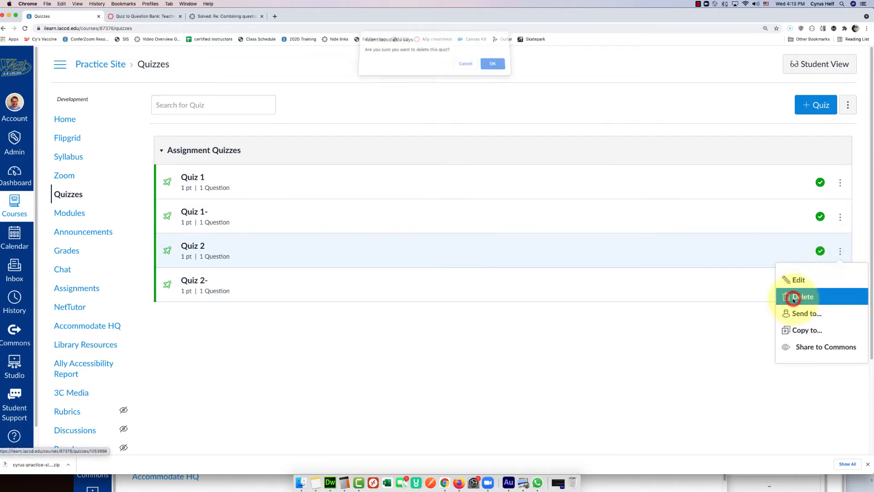
pyautogui.click(488, 68)
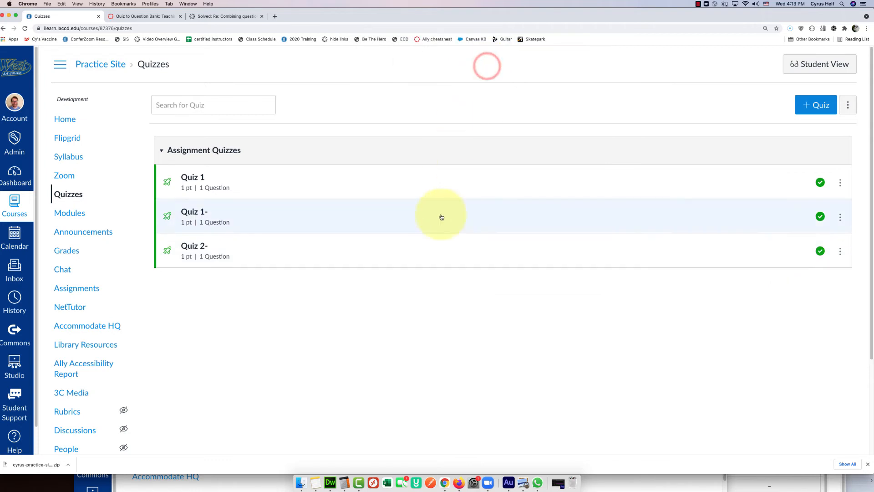
pyautogui.click(841, 183)
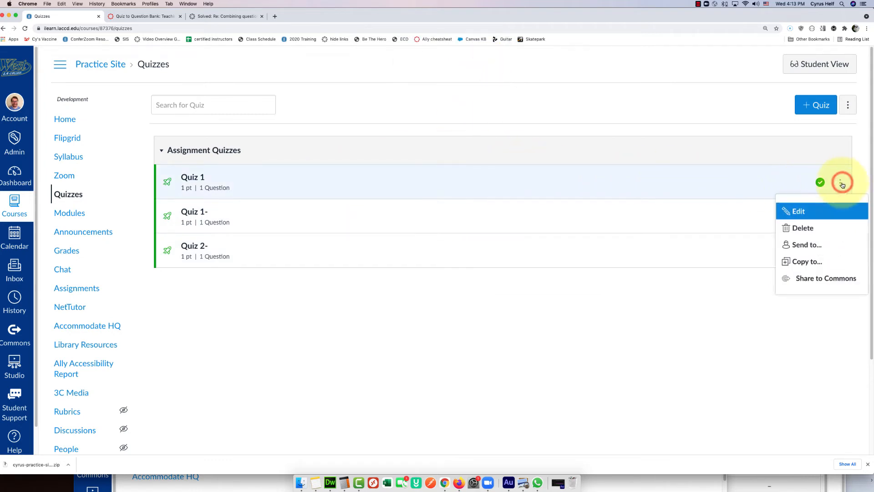
pyautogui.click(802, 227)
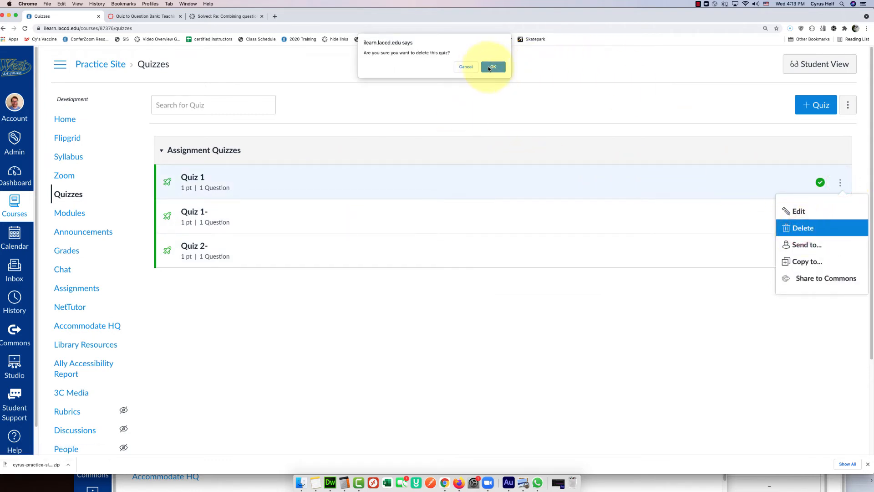
pyautogui.click(494, 68)
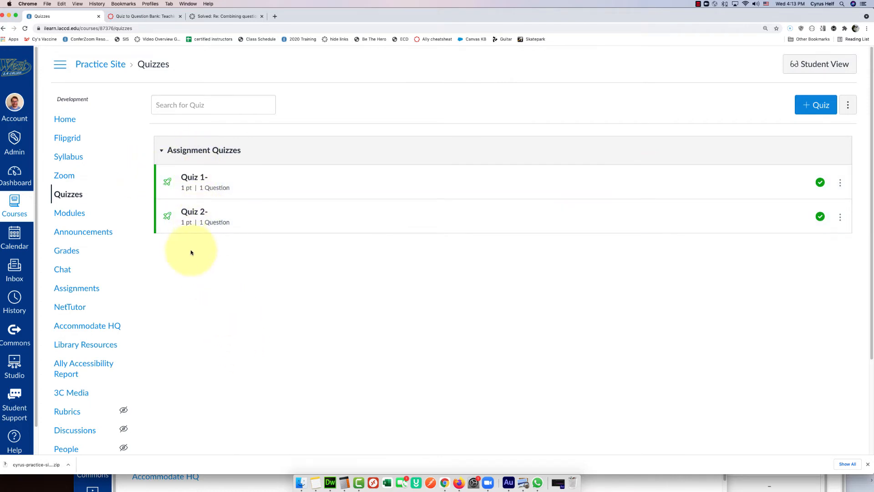
# Step: Open the course's question banks and add a new bank named "Combined Bank"
pyautogui.click(848, 105)
pyautogui.click(796, 138)
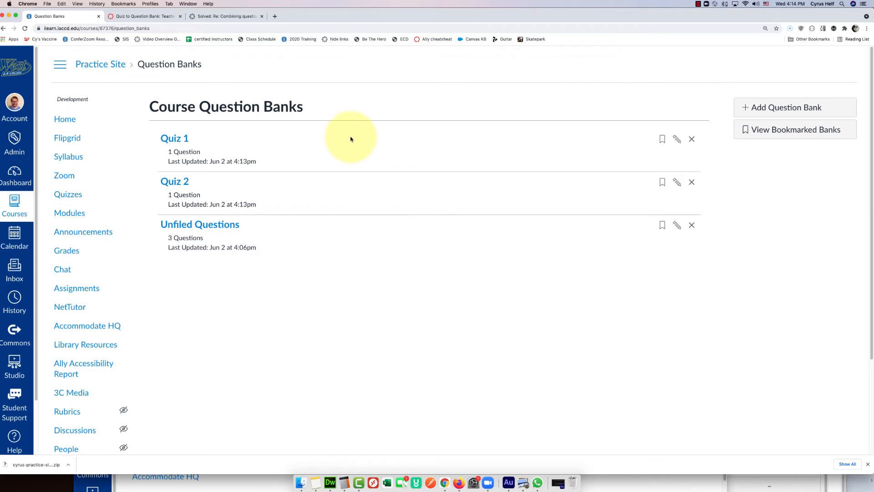
pyautogui.click(755, 110)
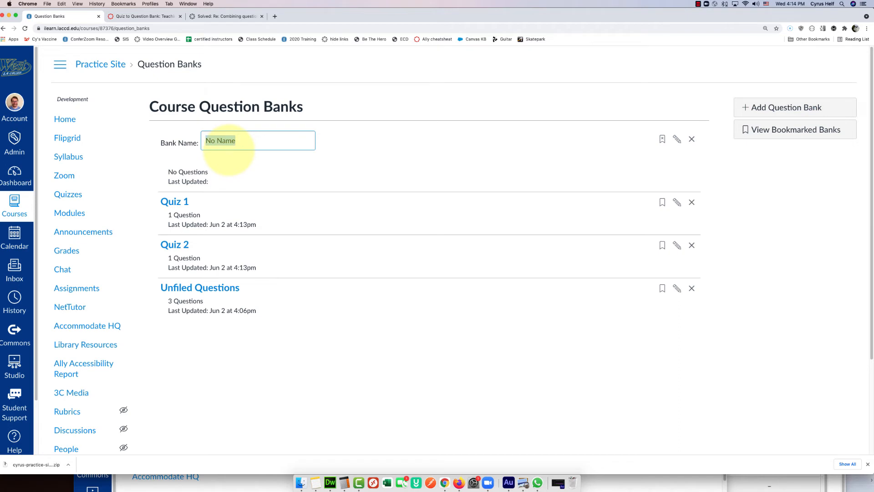
pyautogui.write('Combined Bank')
pyautogui.press('Return')
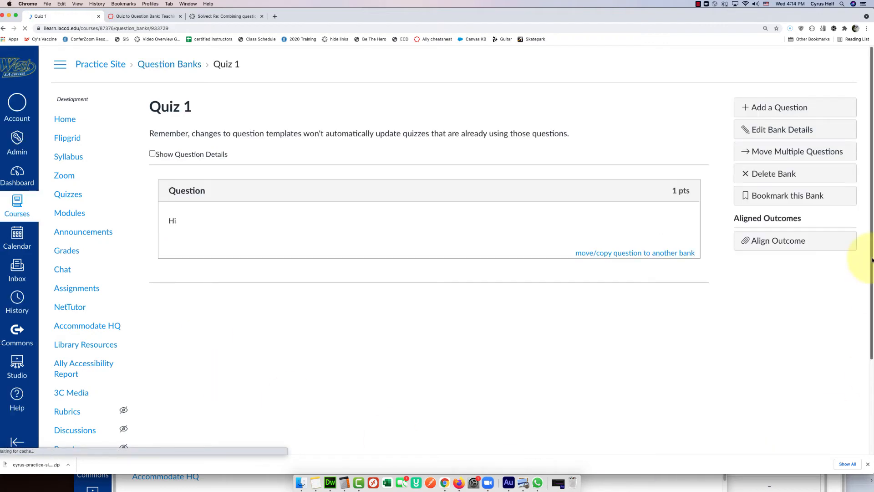
# Step: Move the question in the Quiz 1 bank to Combined Bank
pyautogui.click(757, 156)
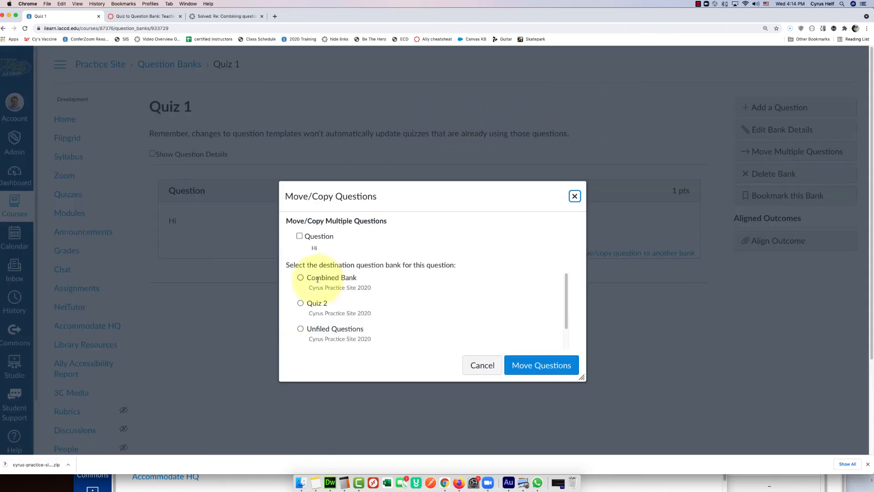
pyautogui.click(299, 237)
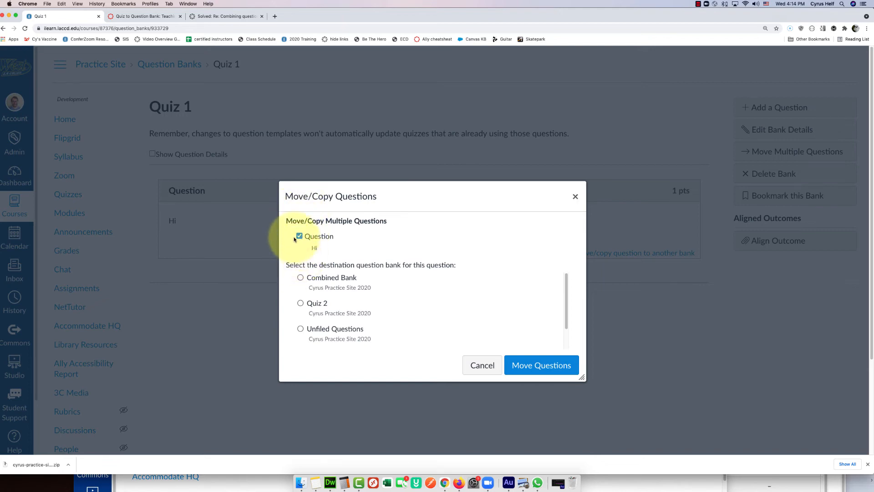
pyautogui.click(300, 279)
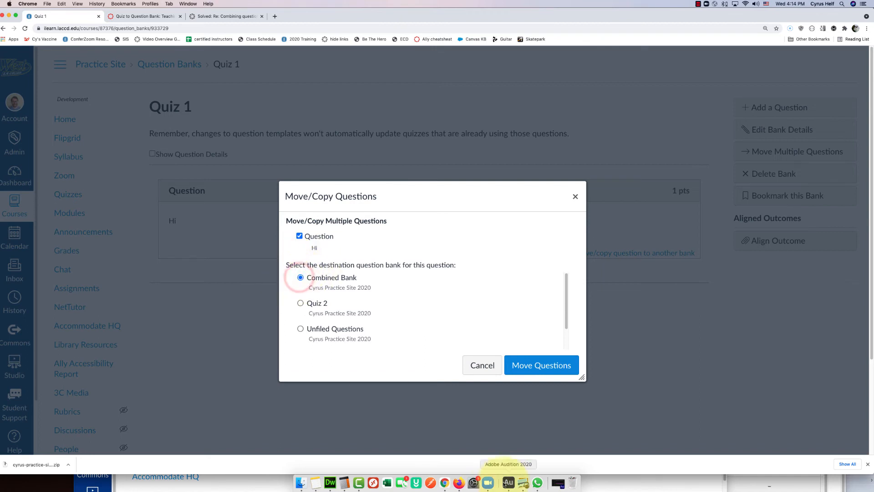
pyautogui.click(545, 365)
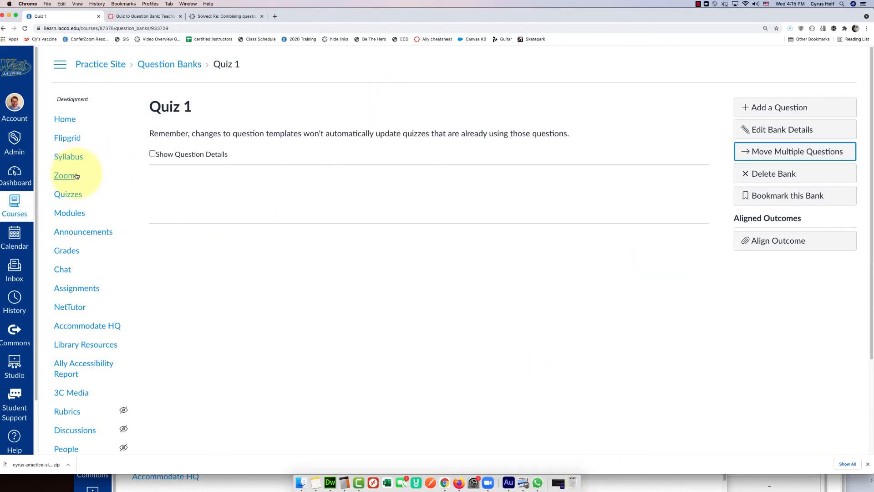
# Step: Open the Quiz 2 question bank and move its question to Combined Bank
pyautogui.click(167, 67)
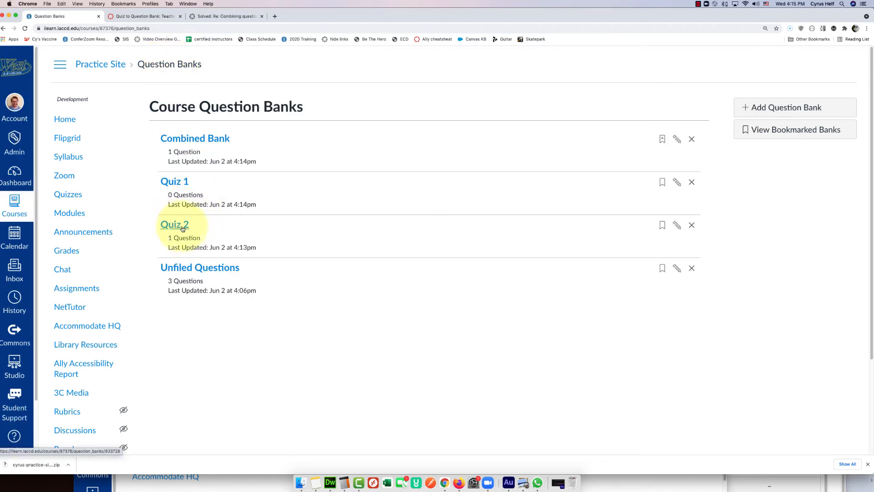
pyautogui.click(174, 226)
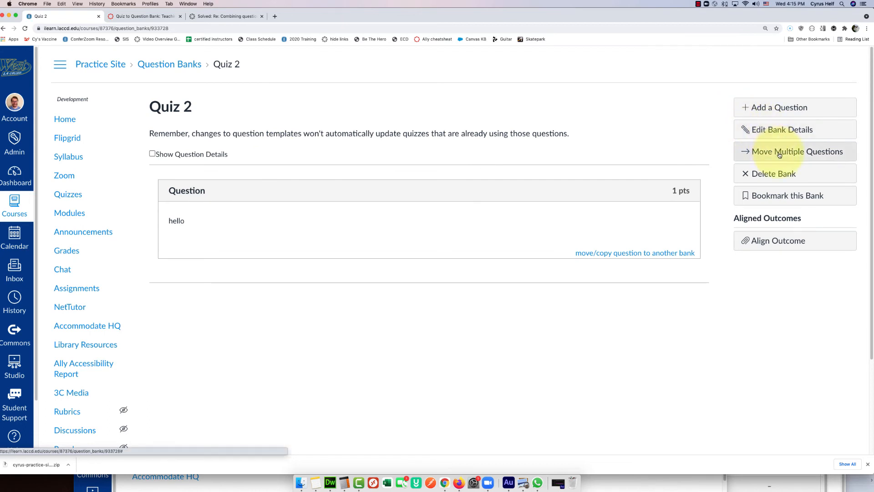
pyautogui.click(779, 155)
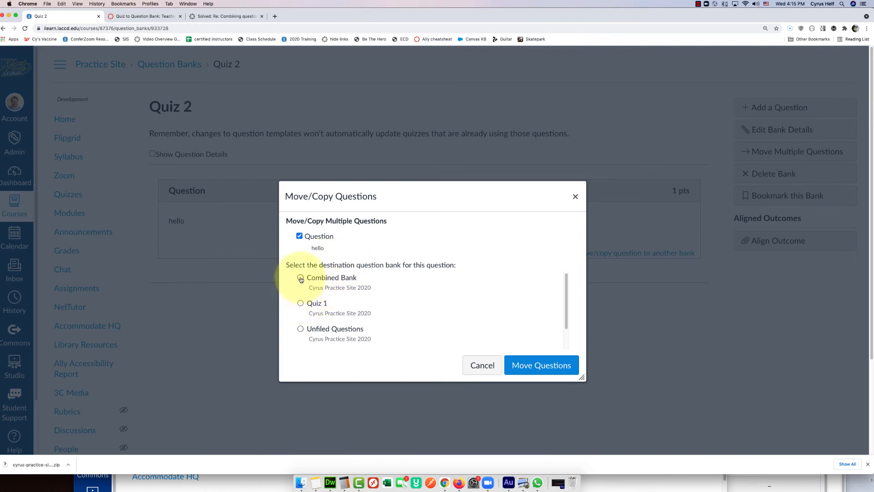
pyautogui.click(300, 278)
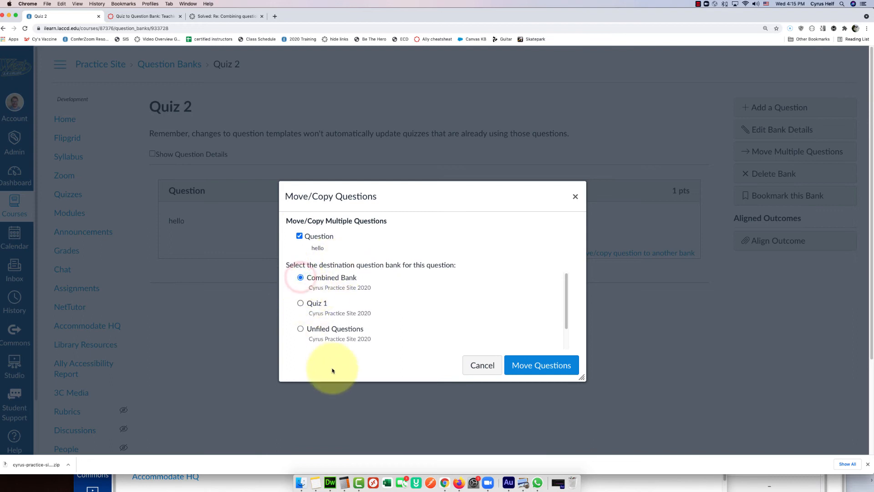
pyautogui.click(537, 366)
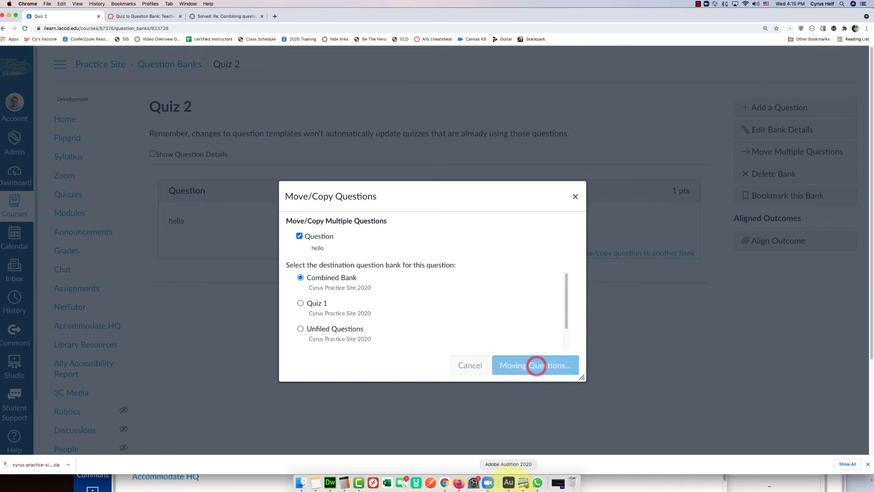
# Step: Return to the course question banks through the quizzes page and check Combined Bank's question count
pyautogui.click(67, 195)
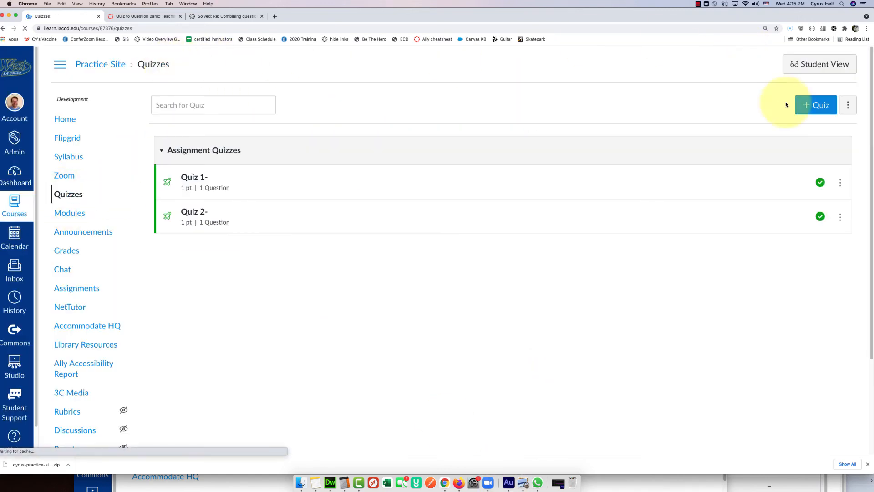
pyautogui.click(848, 104)
pyautogui.click(829, 135)
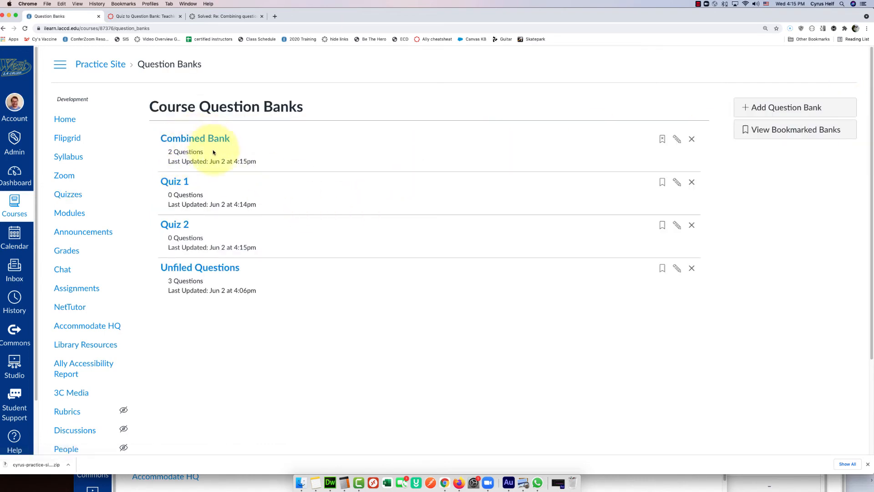
pyautogui.moveTo(214, 150); pyautogui.dragTo(147, 153)
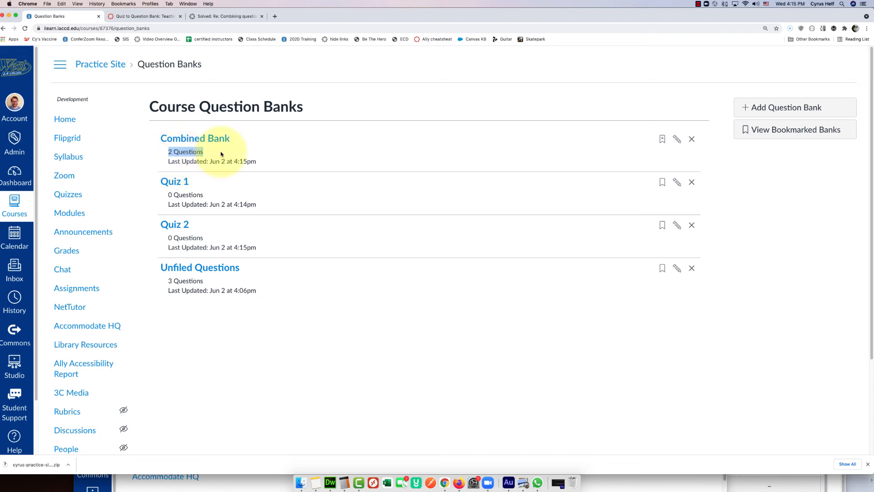
pyautogui.moveTo(199, 153); pyautogui.dragTo(129, 148)
pyautogui.click(233, 134)
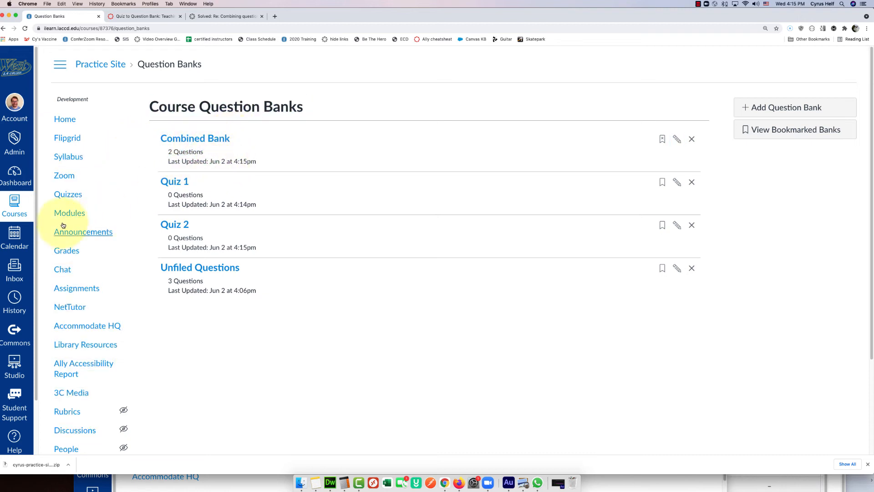
# Step: Create a new quiz in the course and title it "Combined Quiz"
pyautogui.click(71, 197)
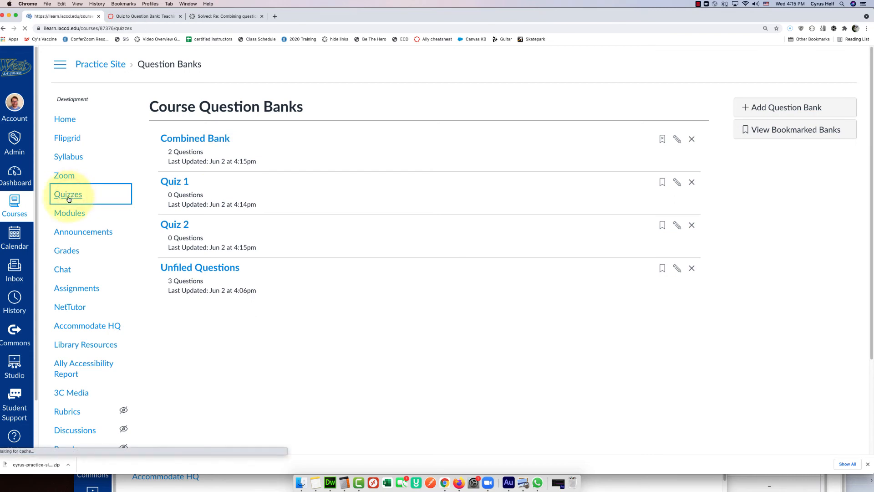
pyautogui.click(803, 113)
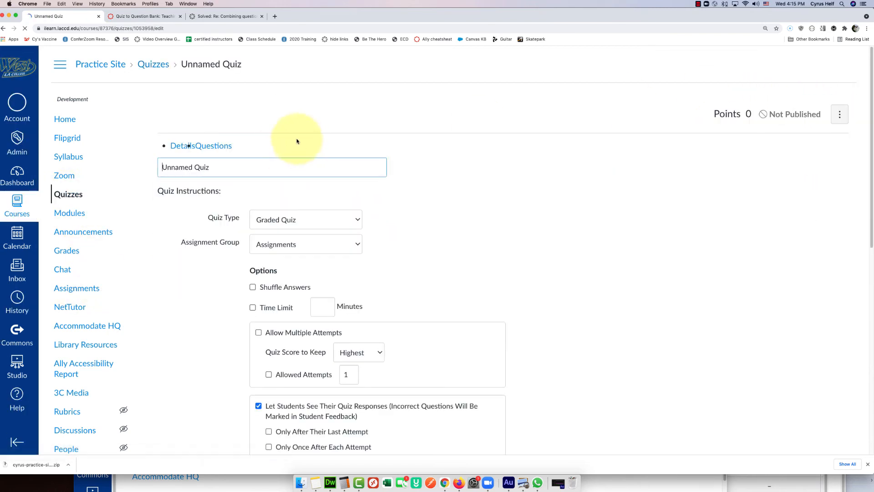
pyautogui.click(176, 177)
pyautogui.doubleClick(177, 177)
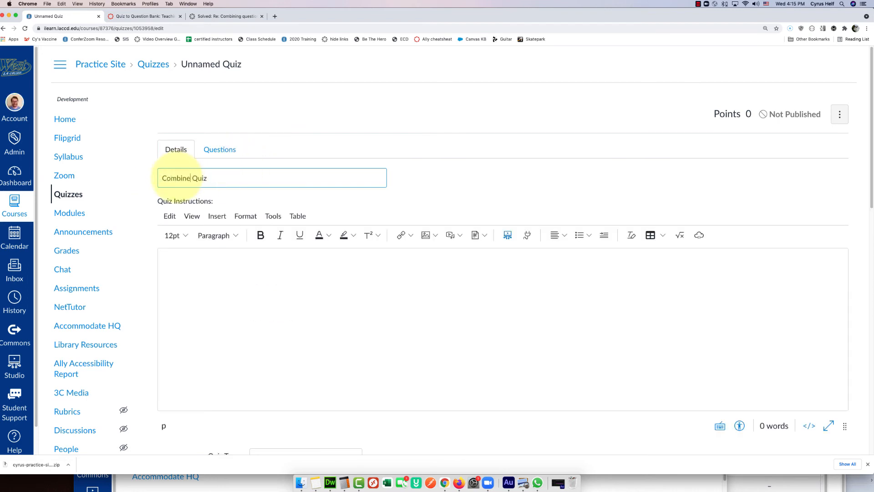
pyautogui.write('Combined')
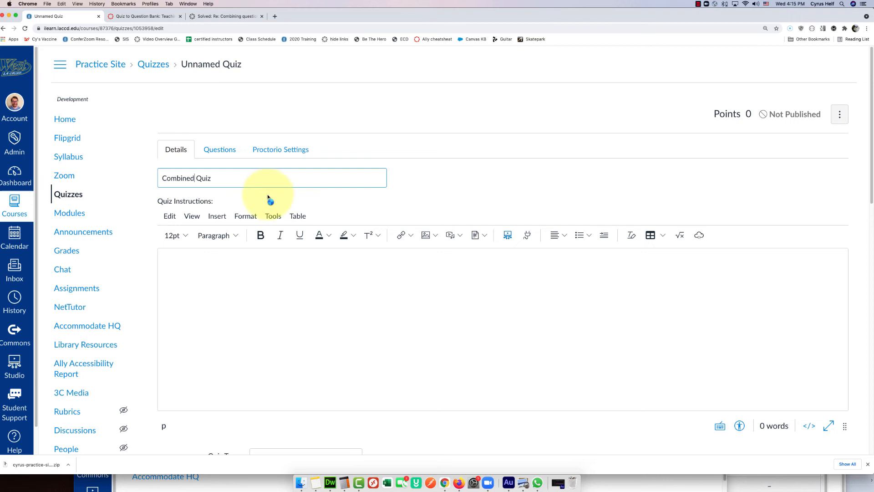
# Step: Start a new question group in the quiz's questions and link it to the Combined Bank question bank
pyautogui.click(213, 151)
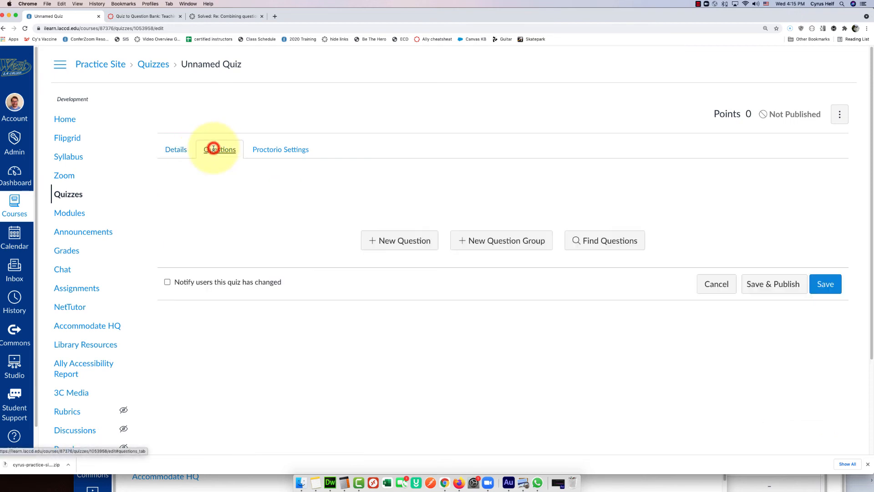
pyautogui.click(490, 245)
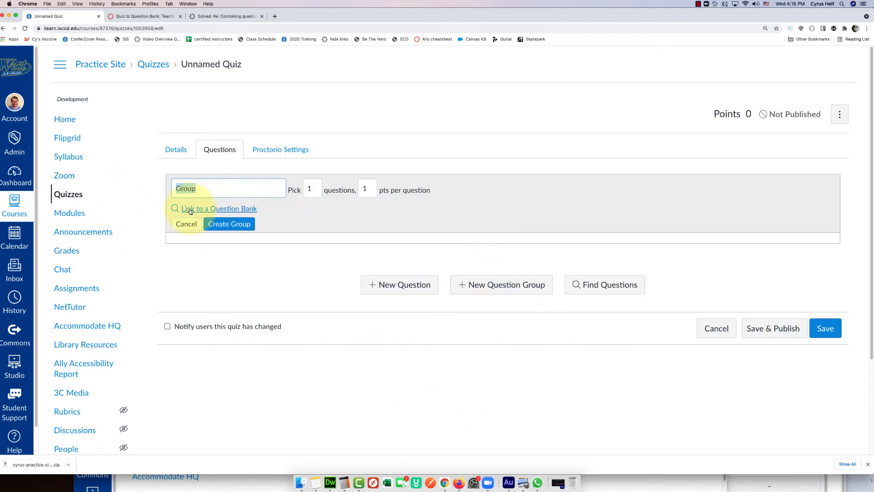
pyautogui.click(228, 210)
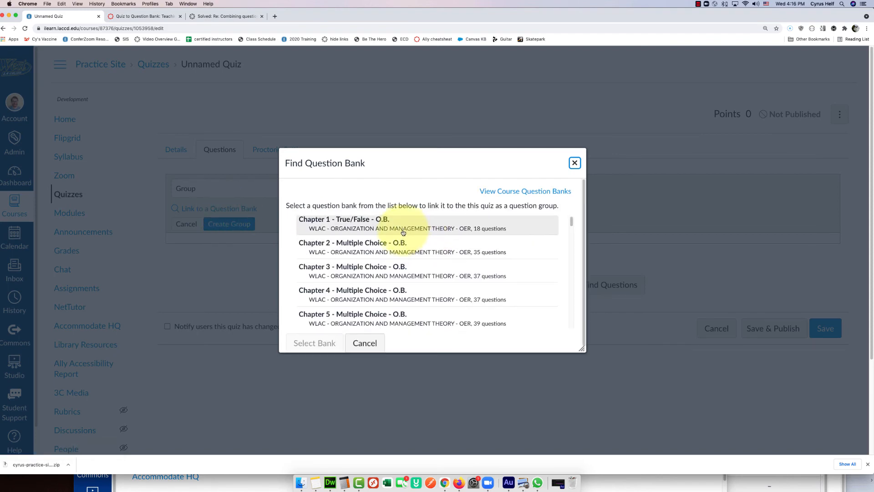
pyautogui.scroll(-3, 410, 239)
pyautogui.scroll(-8, 374, 245)
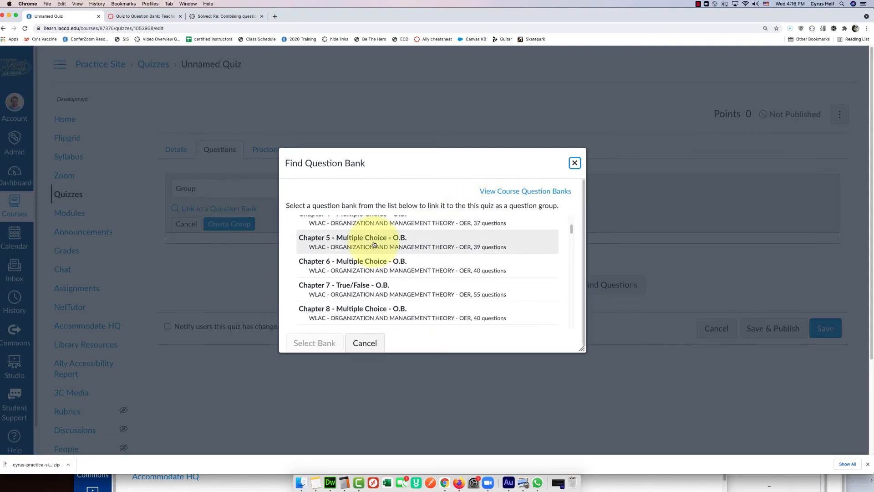
pyautogui.scroll(-10, 369, 245)
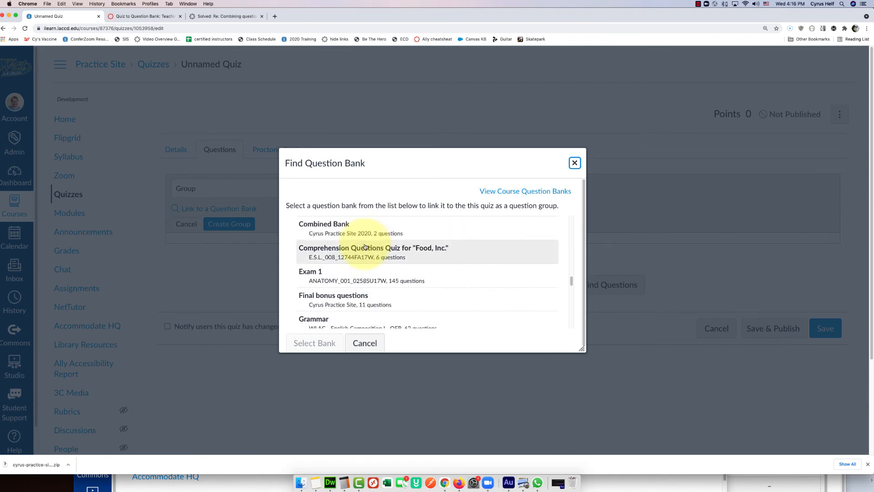
pyautogui.click(319, 227)
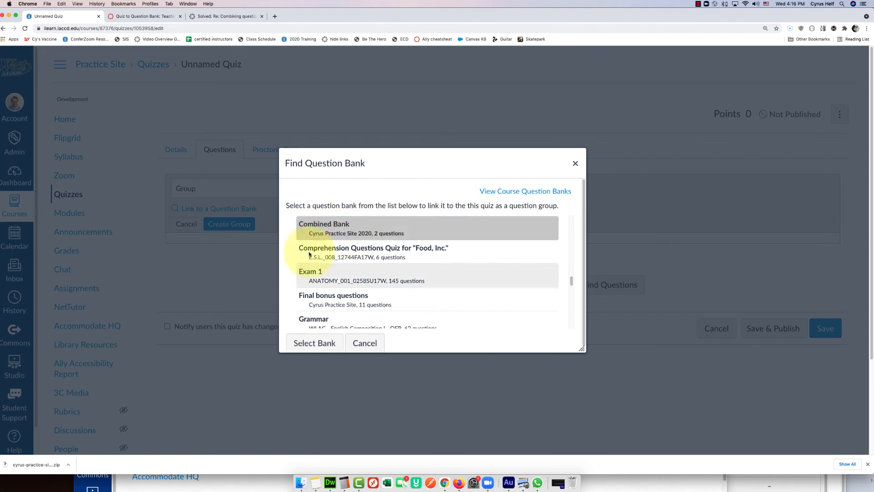
pyautogui.click(311, 344)
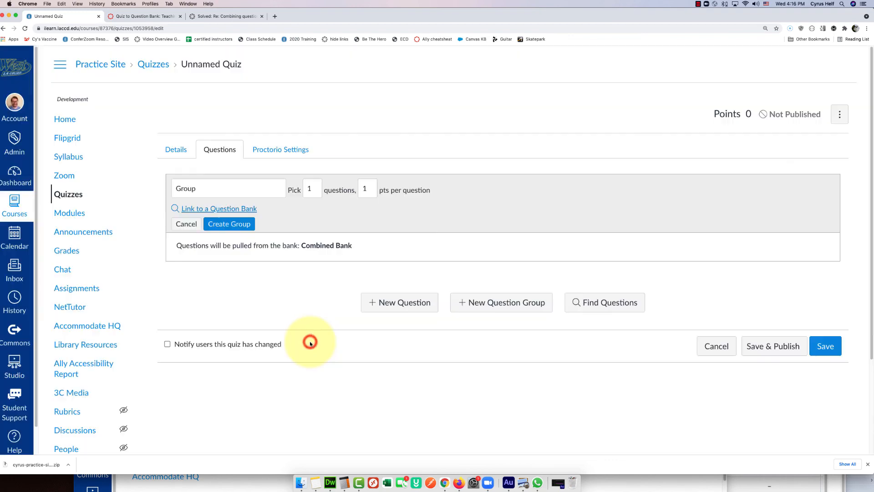
pyautogui.tripleClick(356, 246)
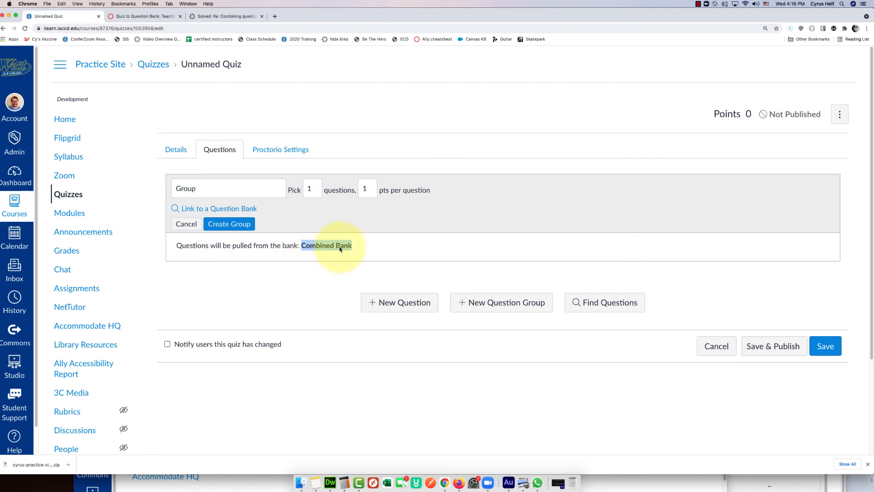
# Step: Set the group to pick 2 questions, create it and save the quiz without publishing
pyautogui.click(314, 188)
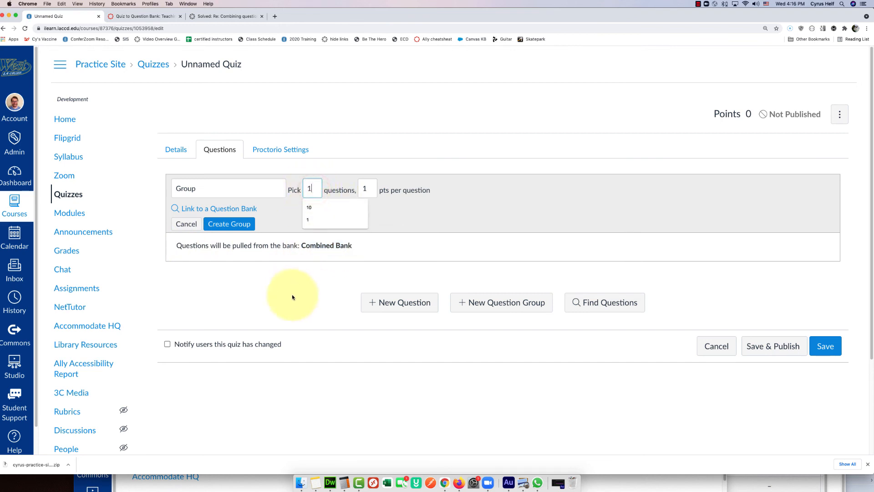
pyautogui.doubleClick(313, 191)
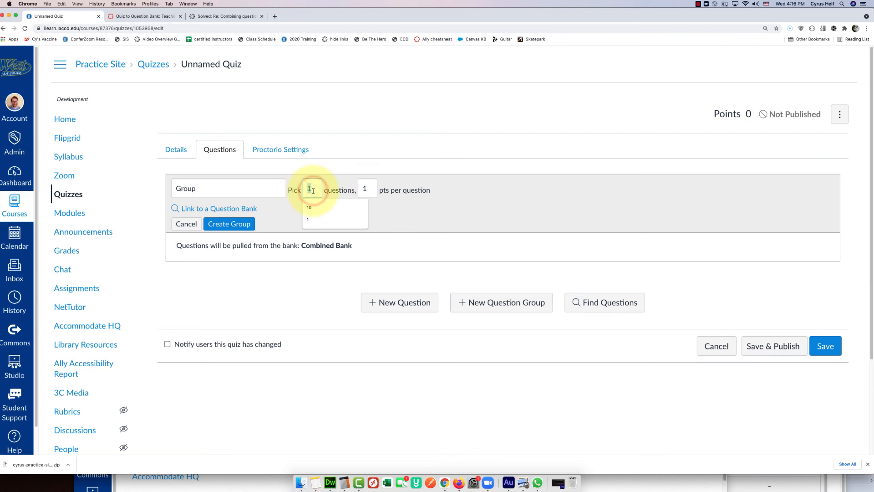
pyautogui.write('2')
pyautogui.click(562, 197)
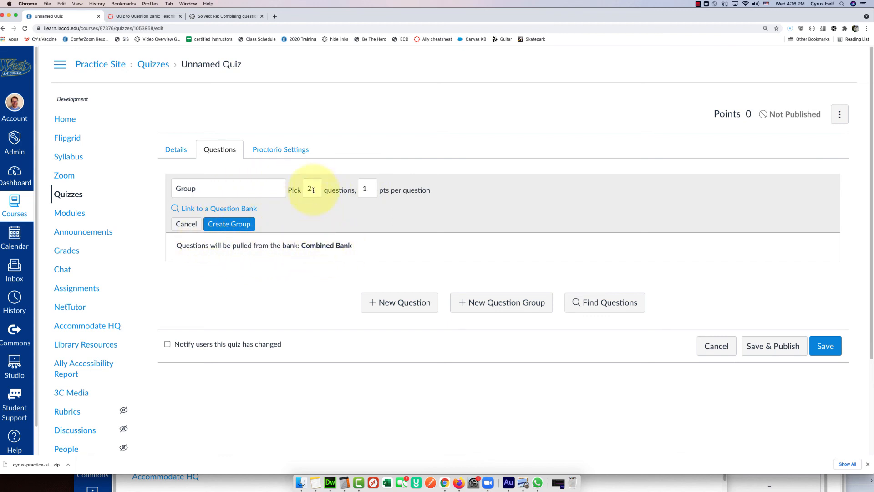
pyautogui.click(229, 224)
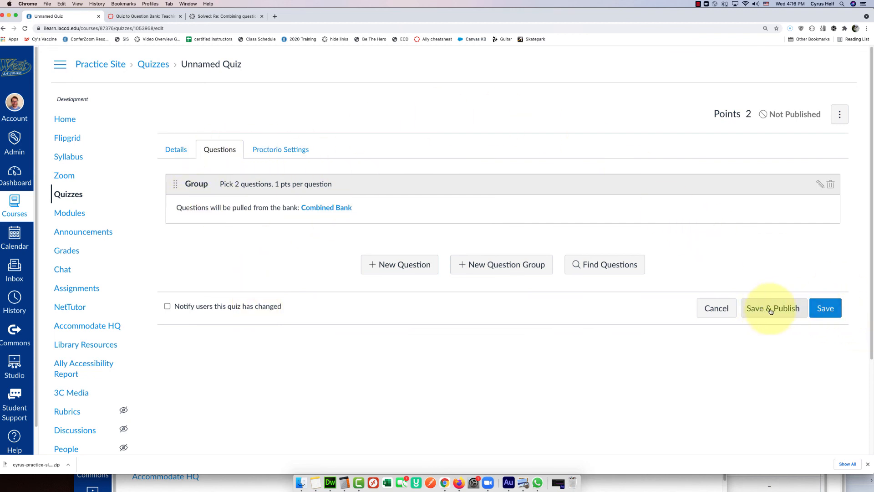
pyautogui.click(824, 312)
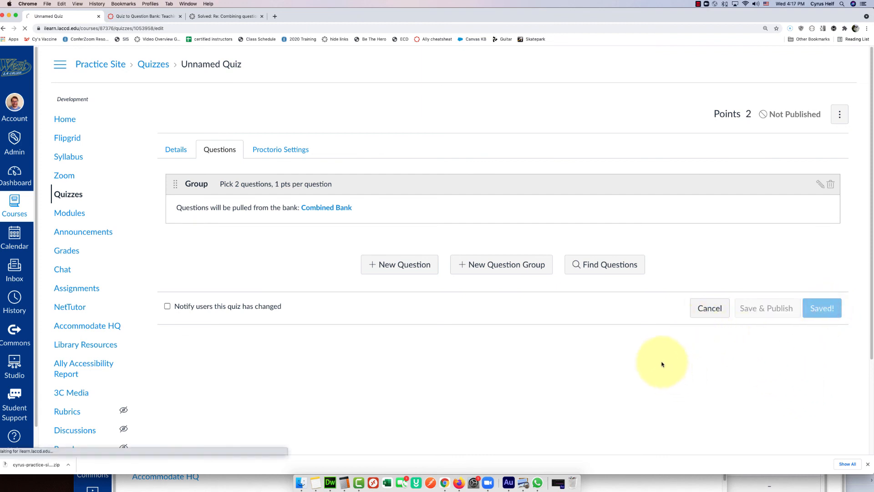